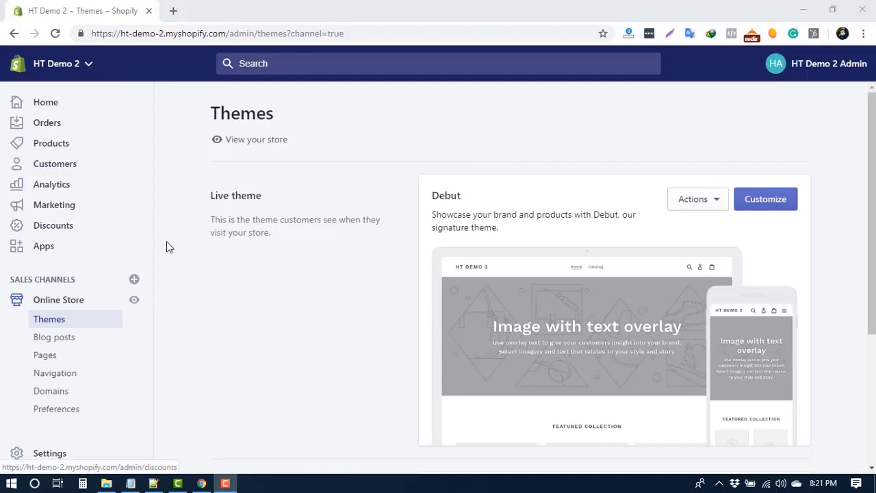
- Start adding a new customer and tick both Customer accepts marketing and Customer is tax exempt
click(62, 167)
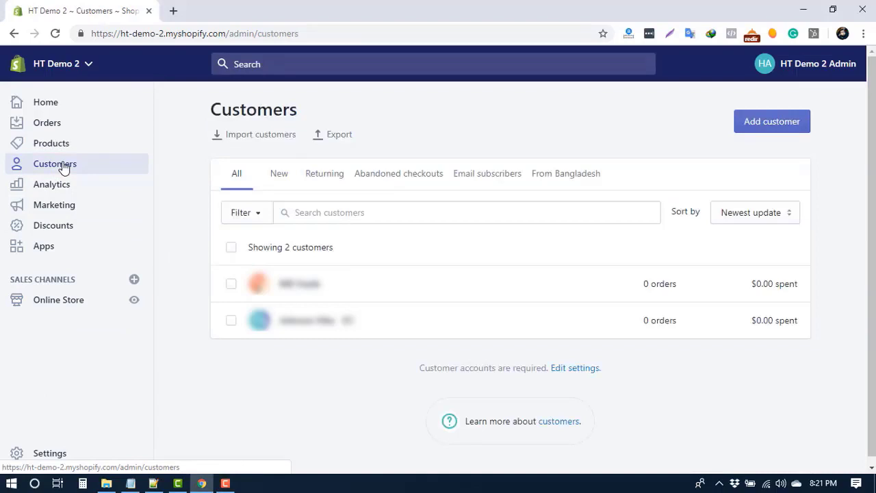
click(784, 122)
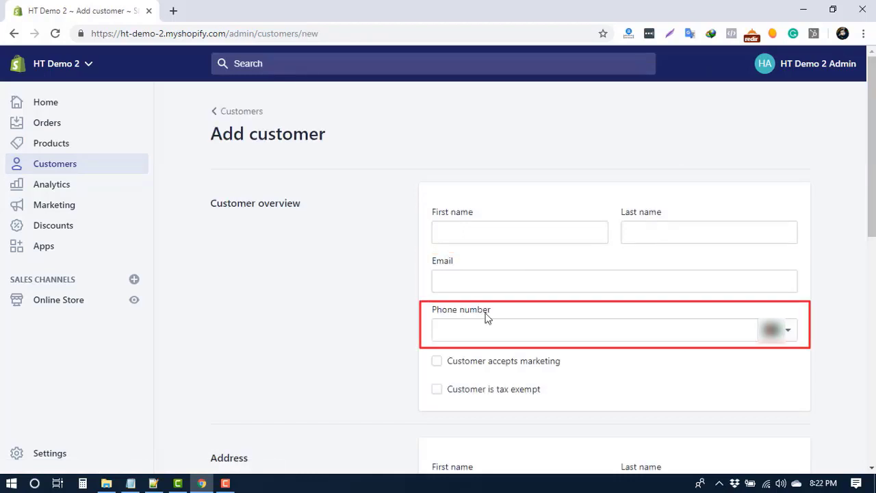
scroll(450, 314, down, 1)
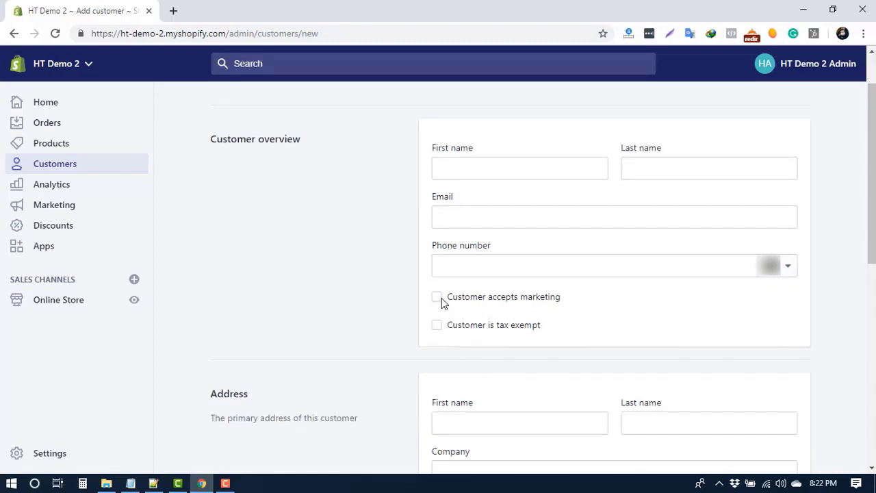
click(438, 298)
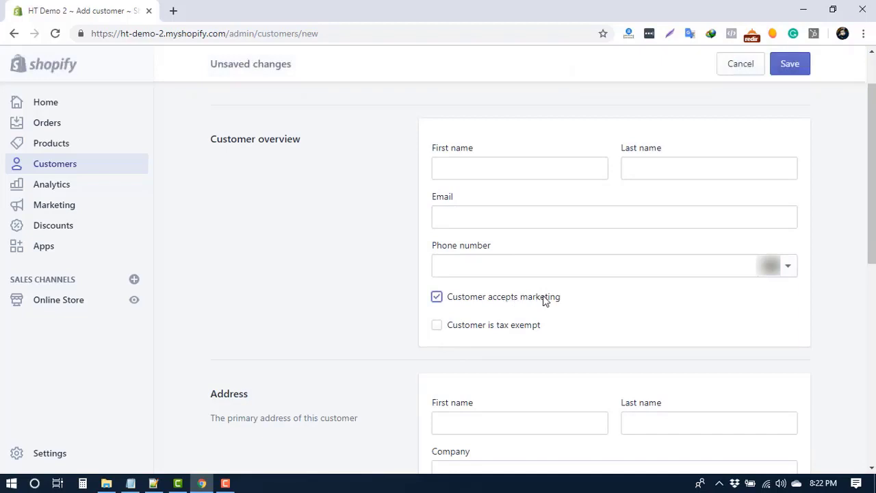
click(453, 330)
- Review the Address and Notes sections of the new customer form
scroll(491, 326, down, 3)
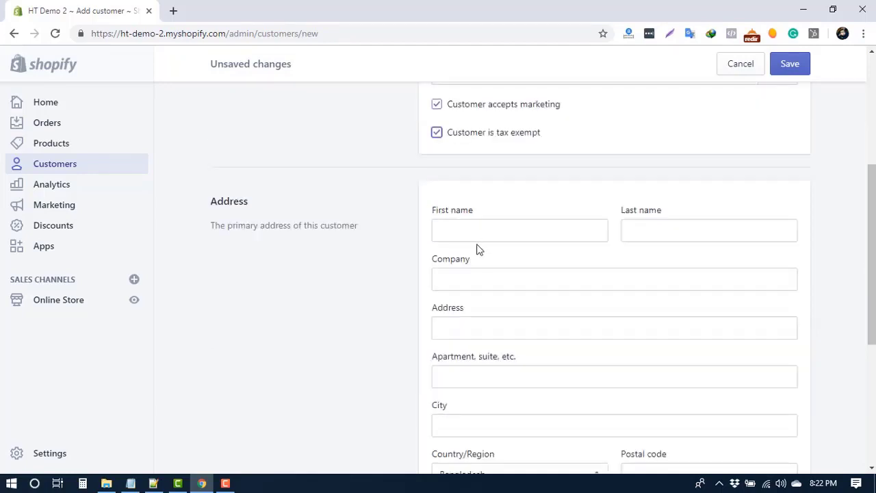
scroll(487, 319, down, 1)
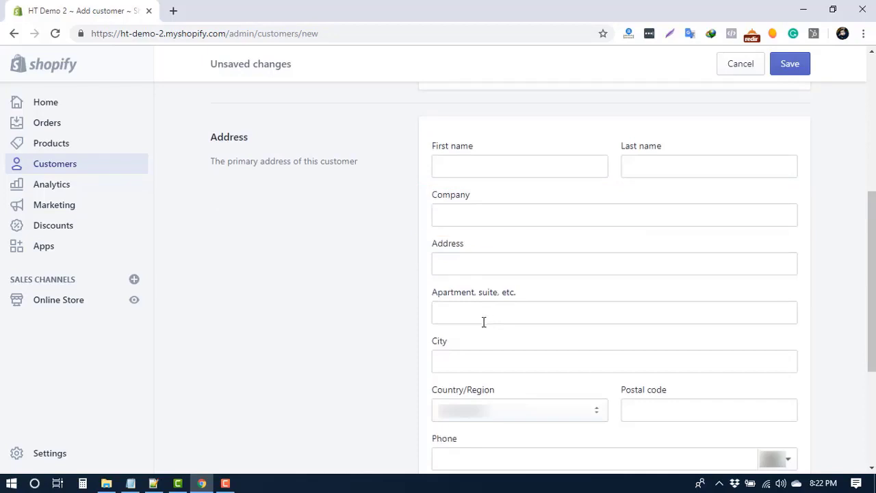
scroll(485, 320, down, 1)
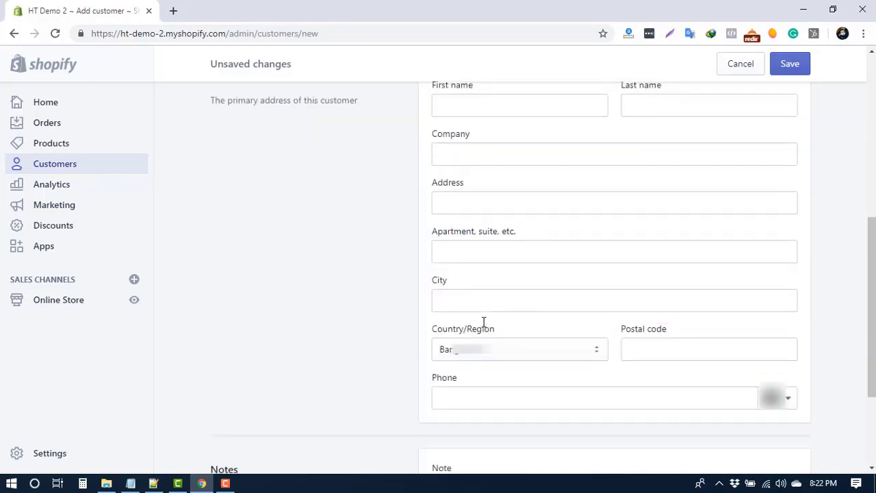
scroll(483, 321, down, 1)
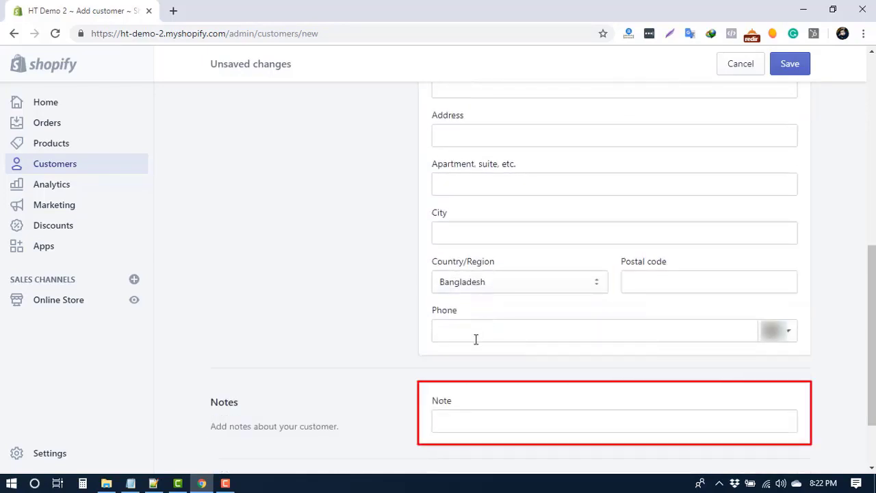
scroll(475, 340, down, 1)
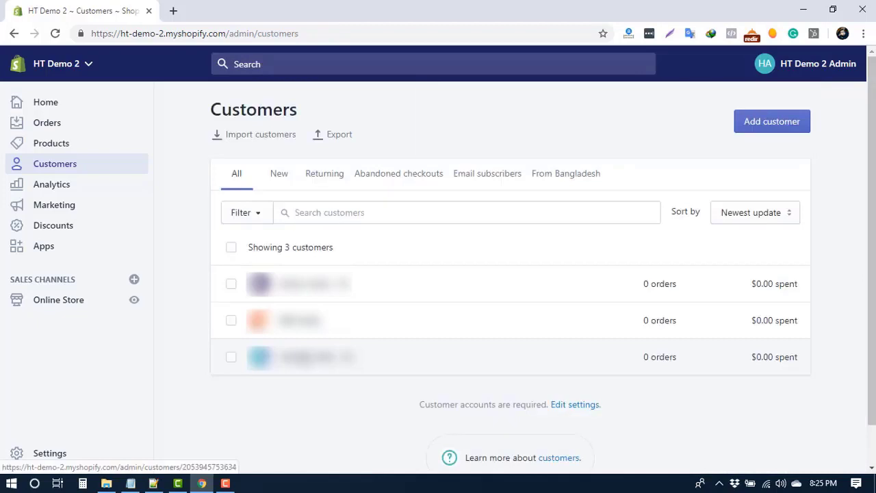
- Open an existing customer, inspect the fields of the contact edit dialog, and close it without changes
click(294, 332)
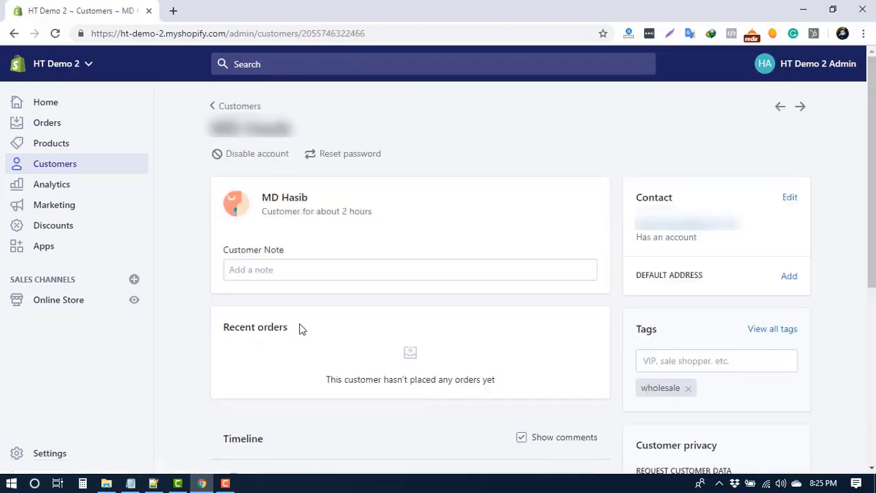
click(788, 198)
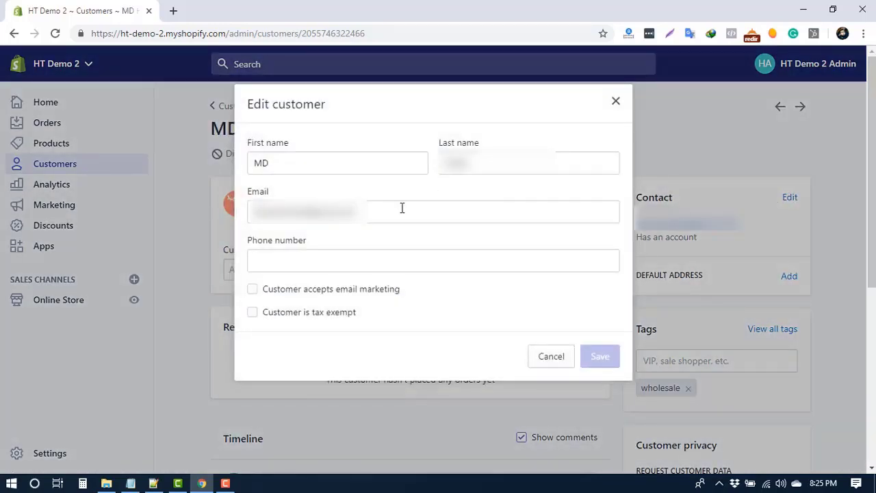
click(402, 208)
click(377, 167)
click(575, 164)
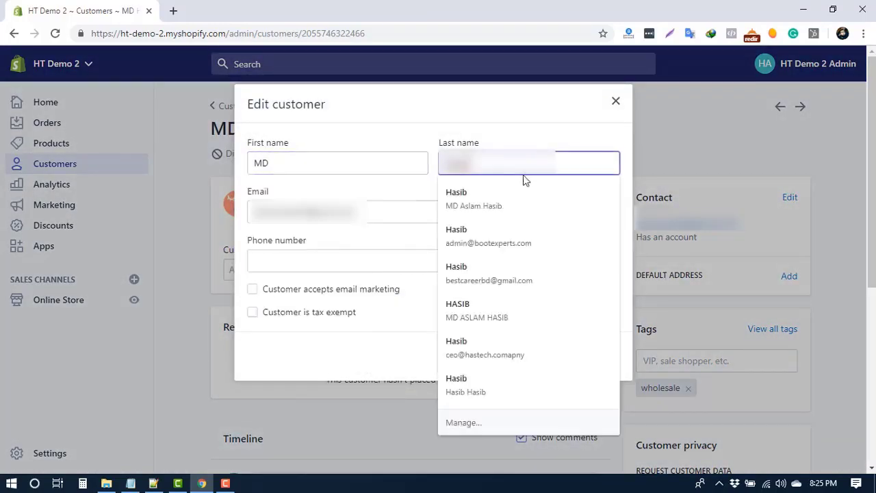
click(616, 101)
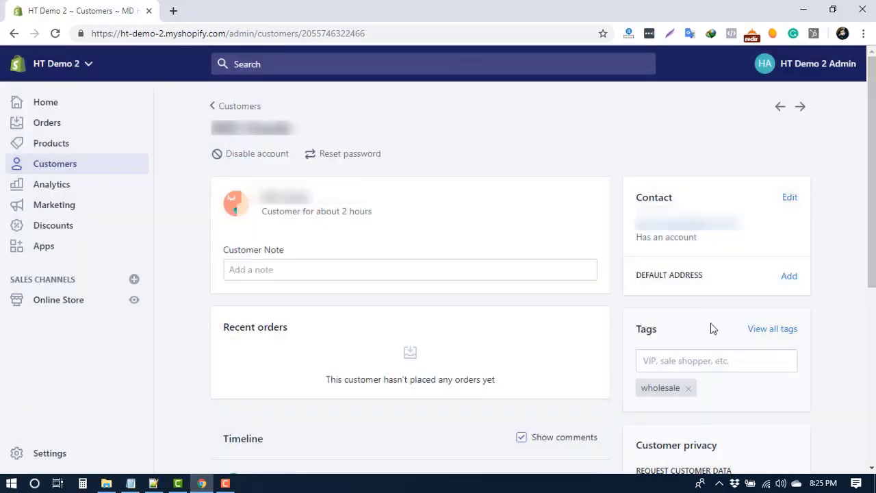
- Remove the wholesale tag from the customer's Tags
scroll(714, 328, down, 1)
click(717, 297)
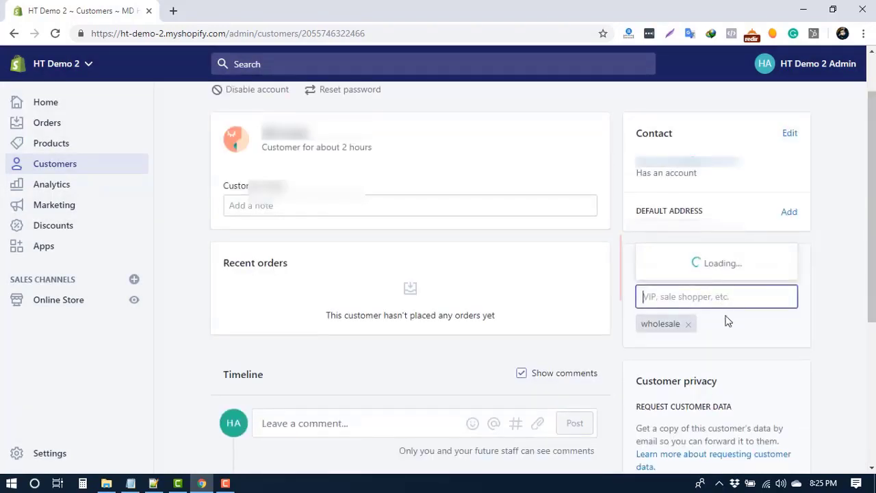
click(688, 324)
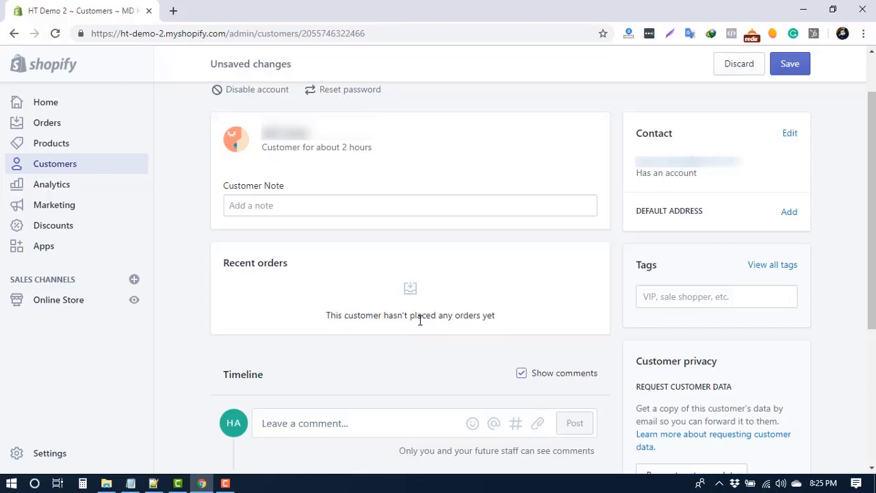
- Open the Contact customer email dialog and examine its Subject and custom message fields
click(657, 169)
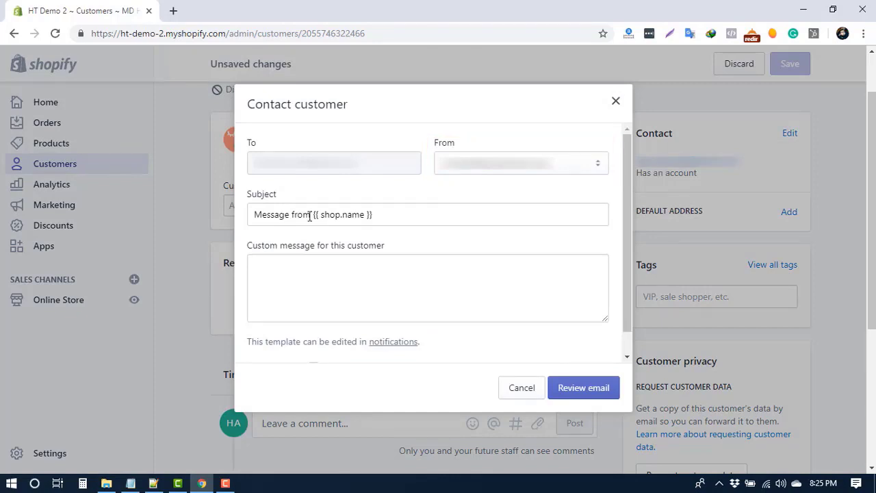
drag(310, 216, 271, 216)
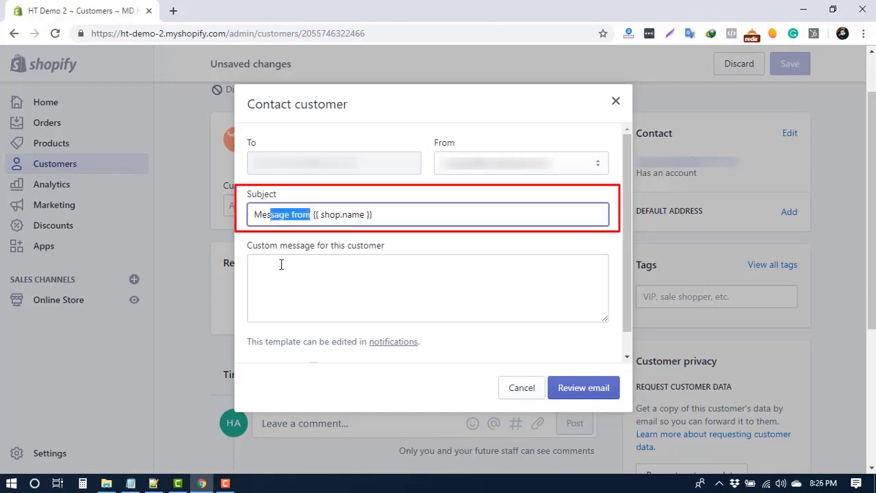
click(455, 289)
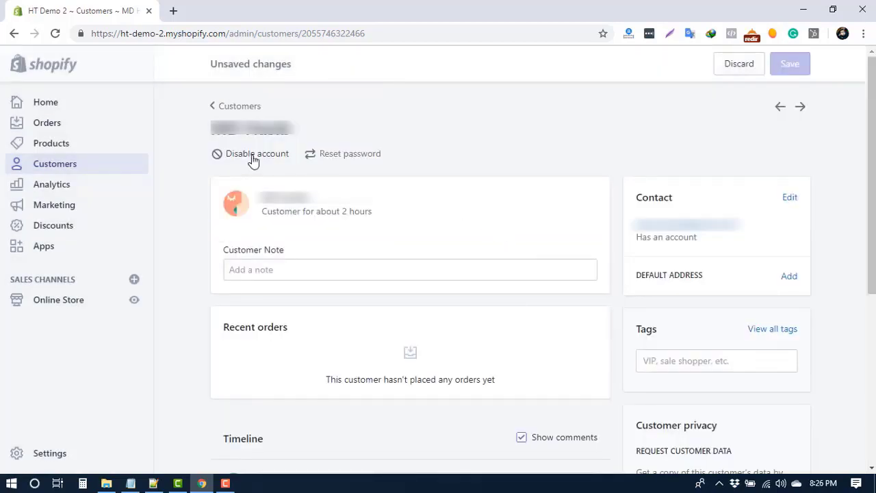
- Open the customer's Reset password confirmation, dismiss it, and return to the Customers list
click(326, 162)
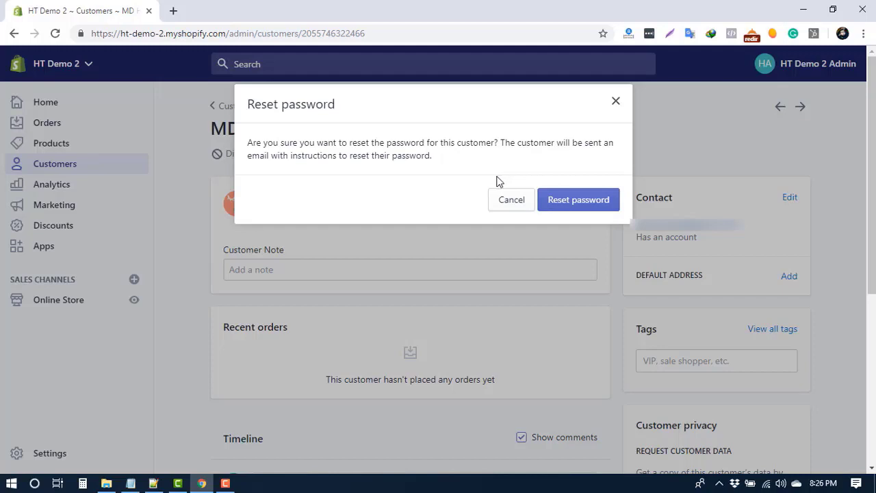
click(613, 102)
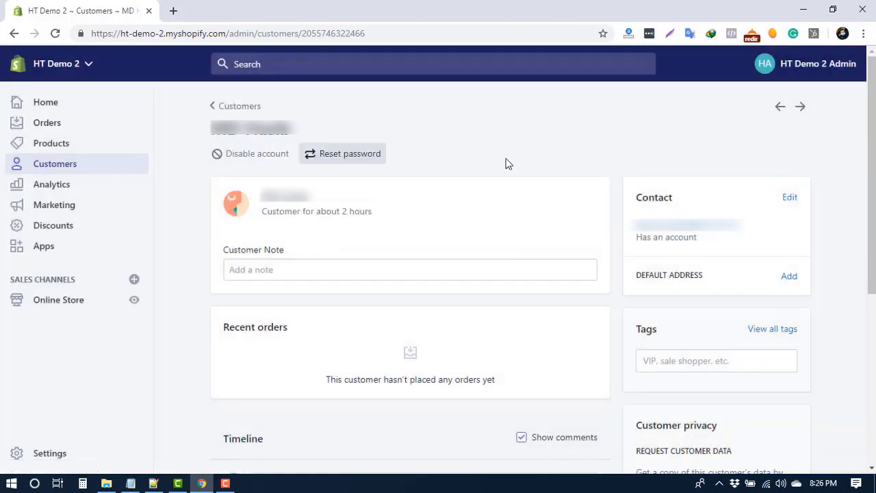
click(239, 106)
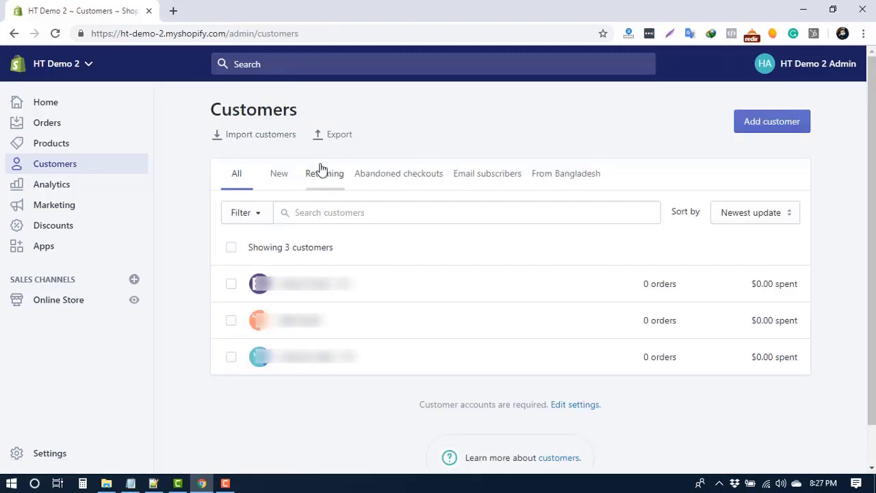
- Select all customers, open them in the bulk editor to view the fields available to add, and go back
click(230, 249)
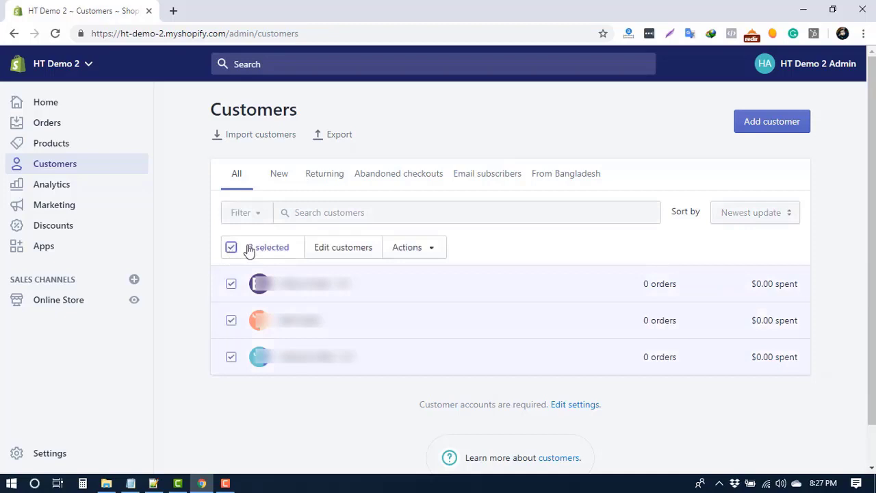
click(338, 249)
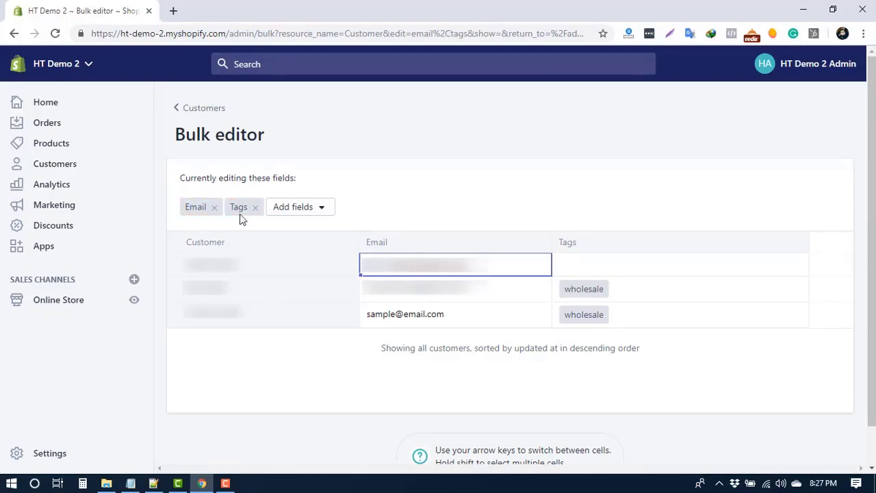
click(306, 208)
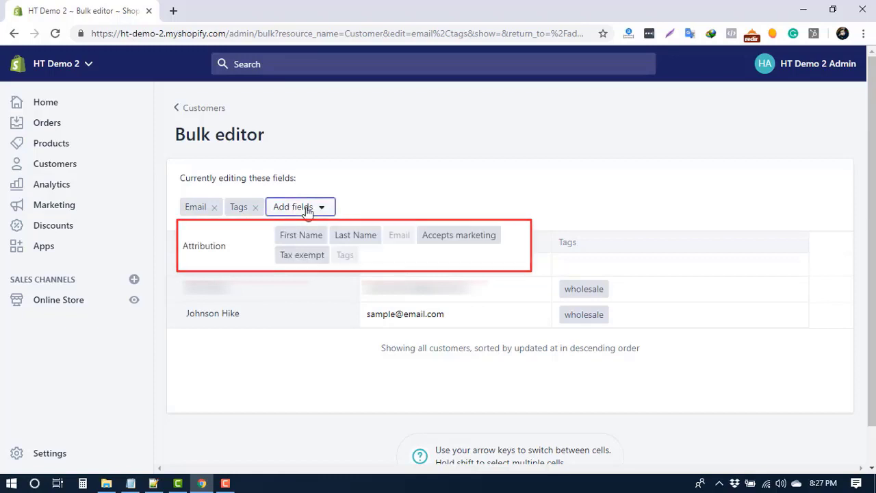
click(211, 114)
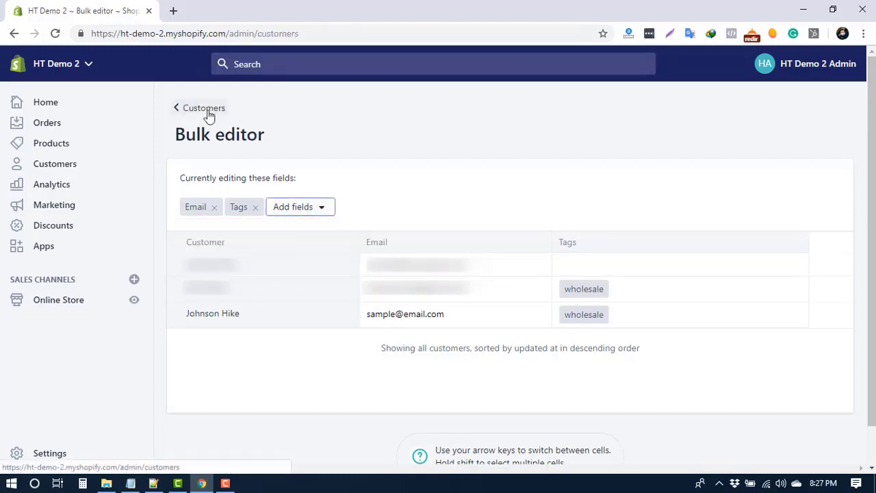
- Select all customers and open the Add tags bulk action
click(230, 249)
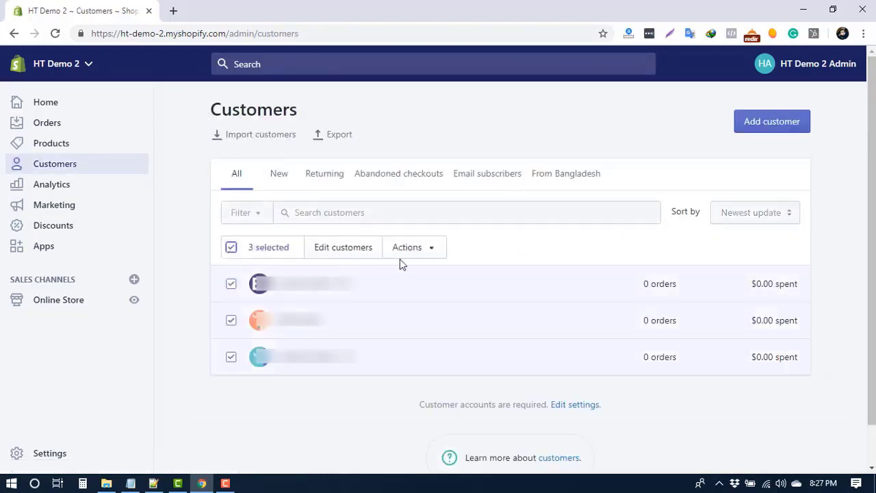
click(416, 251)
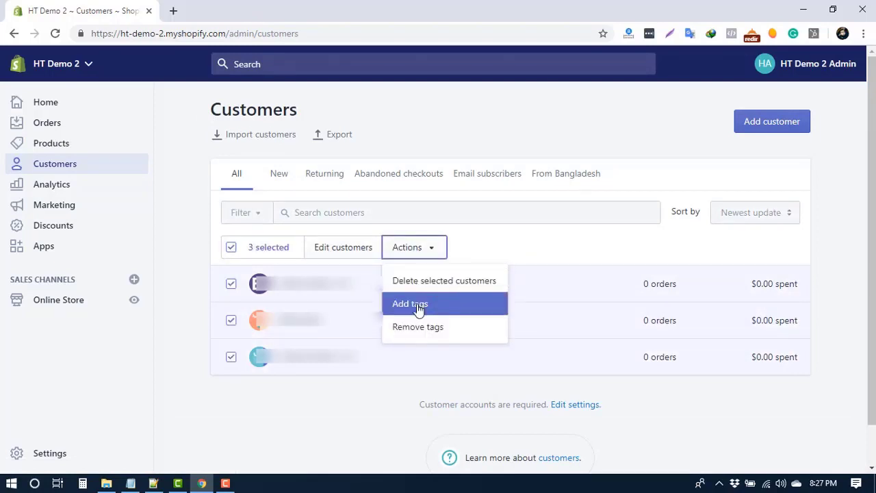
click(442, 233)
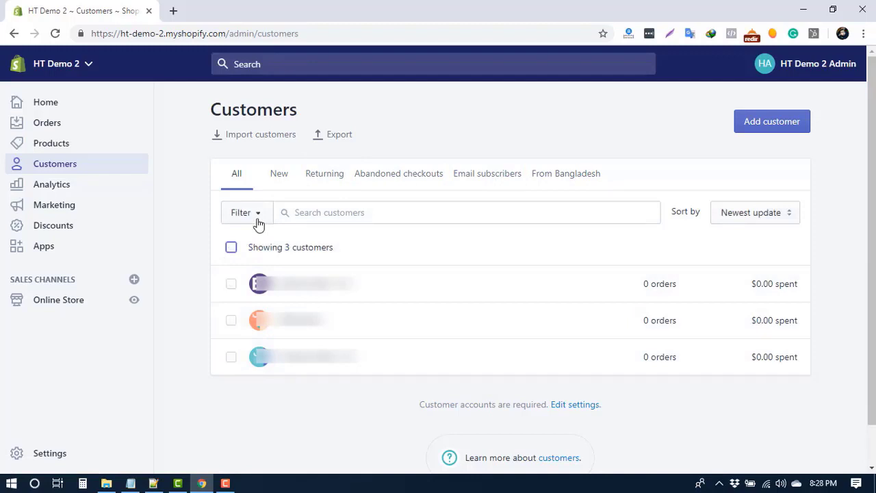
- Browse the customer list's filter conditions and sort-by options
click(258, 214)
click(291, 269)
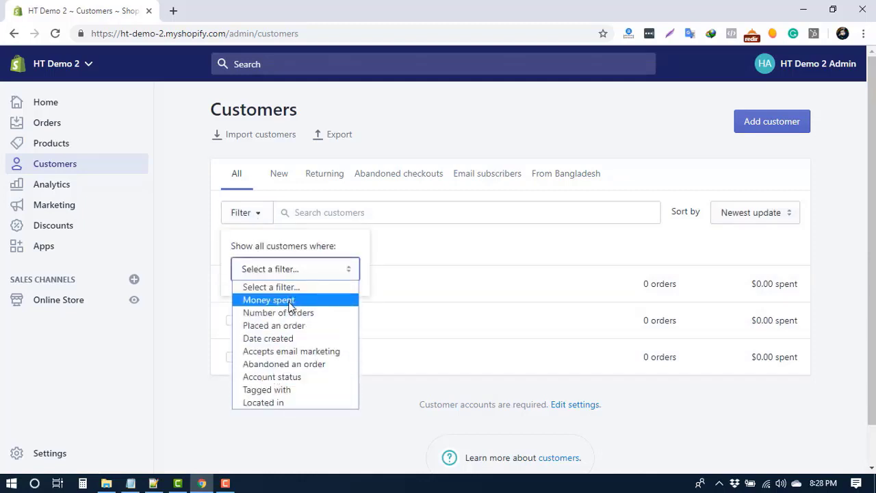
click(749, 215)
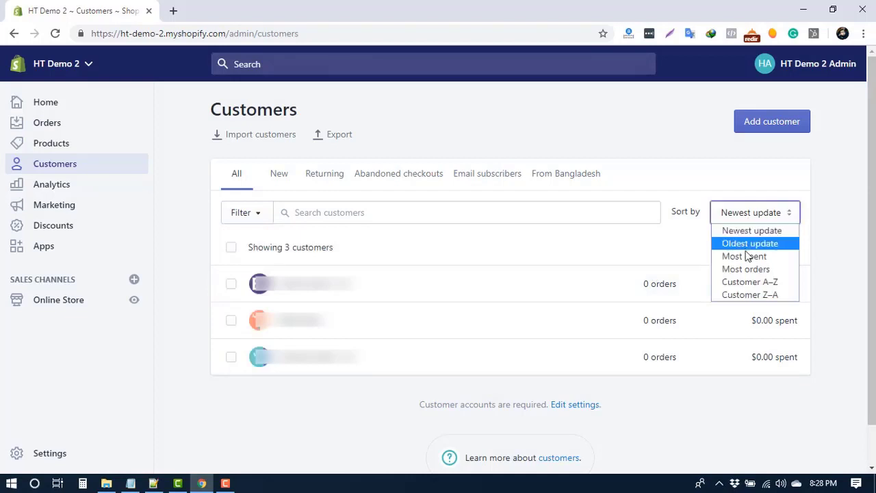
click(231, 247)
click(232, 247)
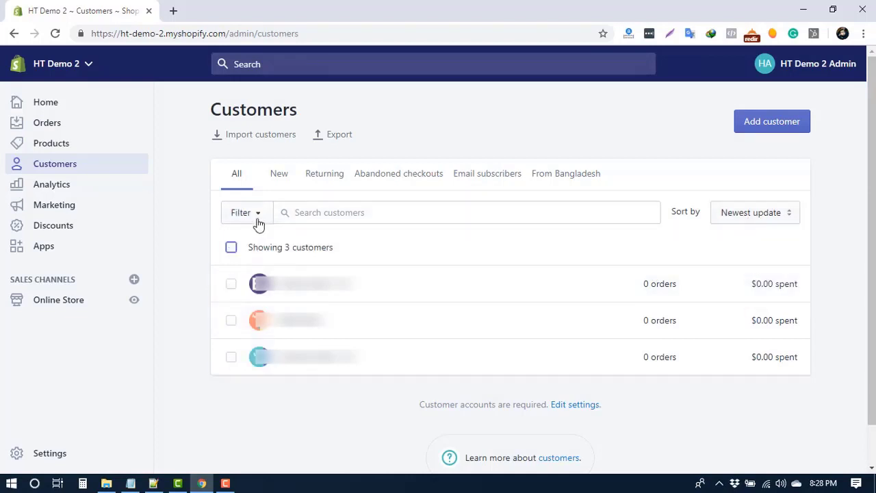